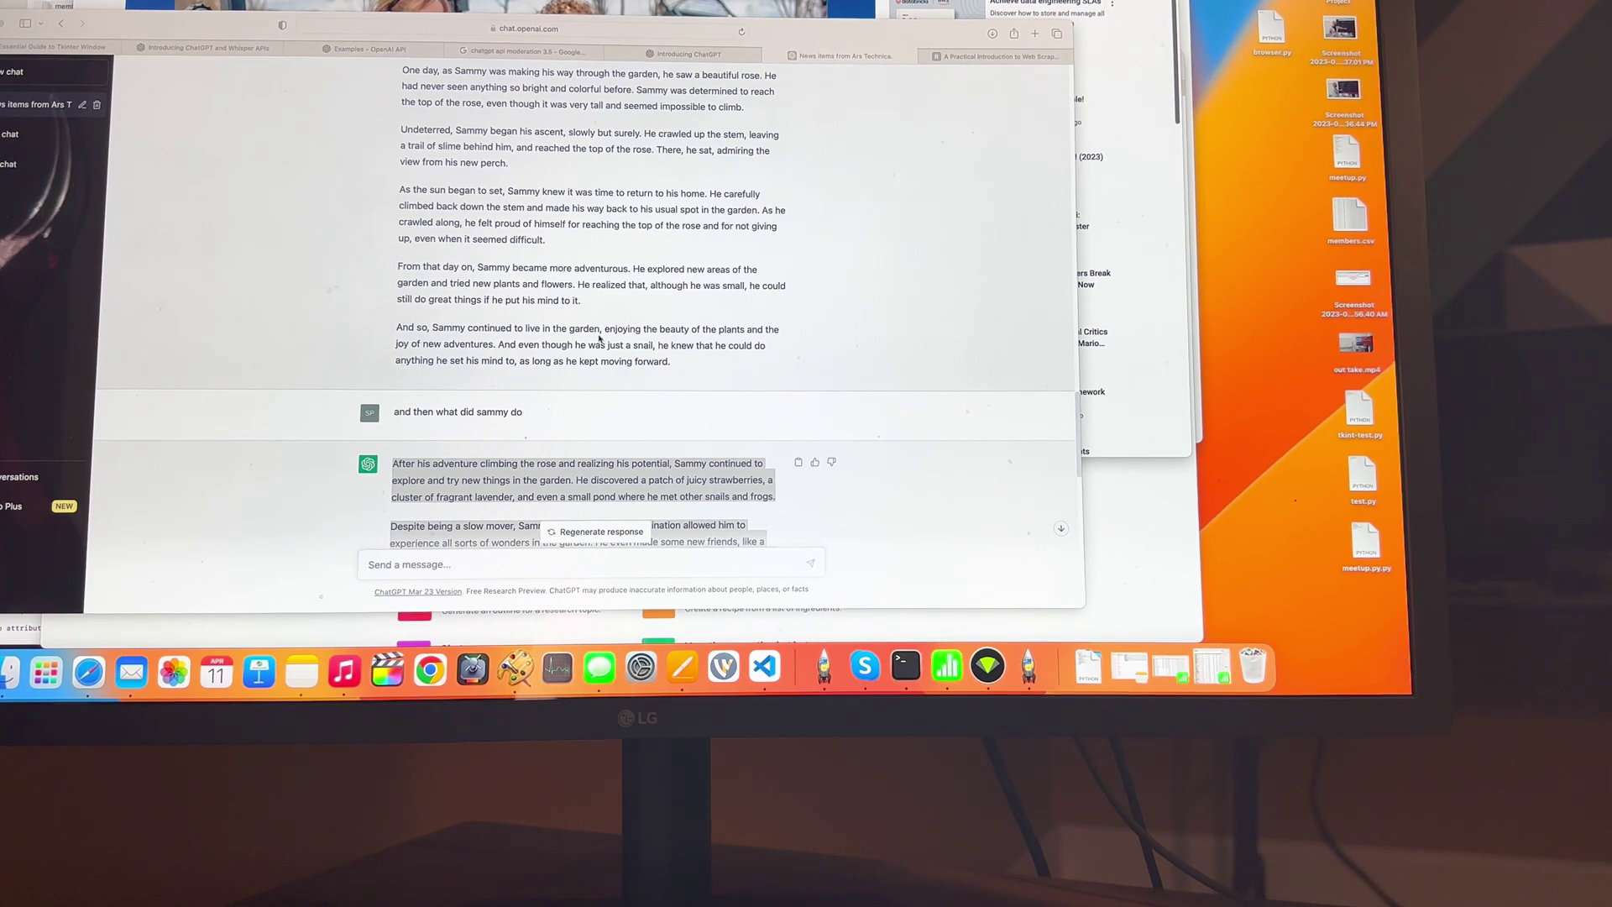
scroll(600, 338, up, 2)
scroll(599, 338, down, 3)
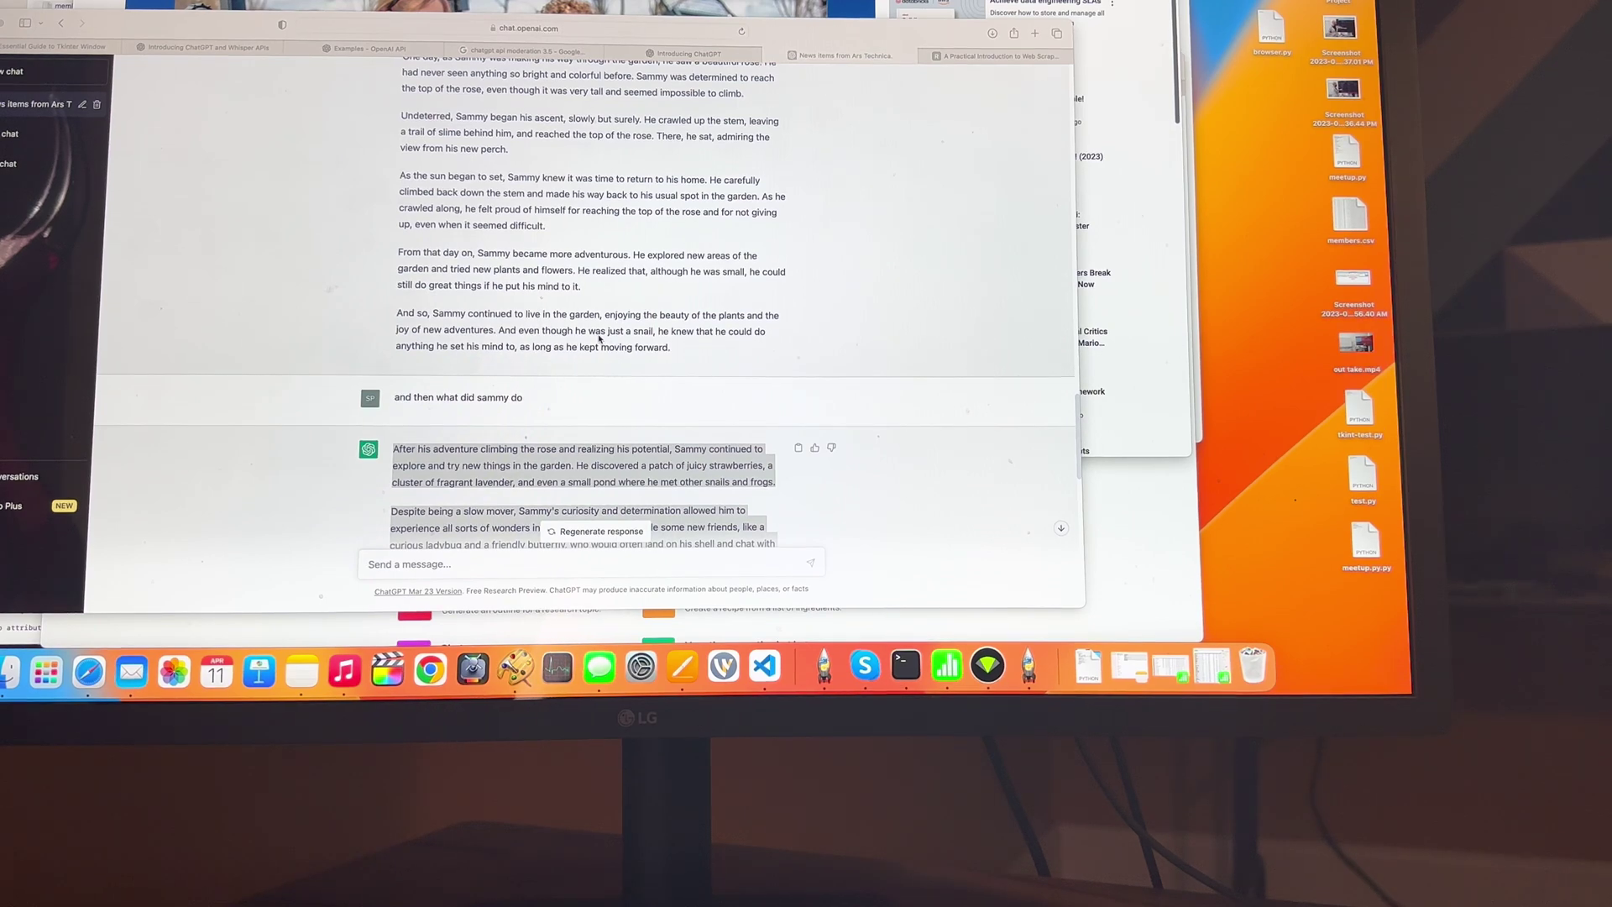
scroll(599, 337, up, 3)
scroll(600, 338, up, 4)
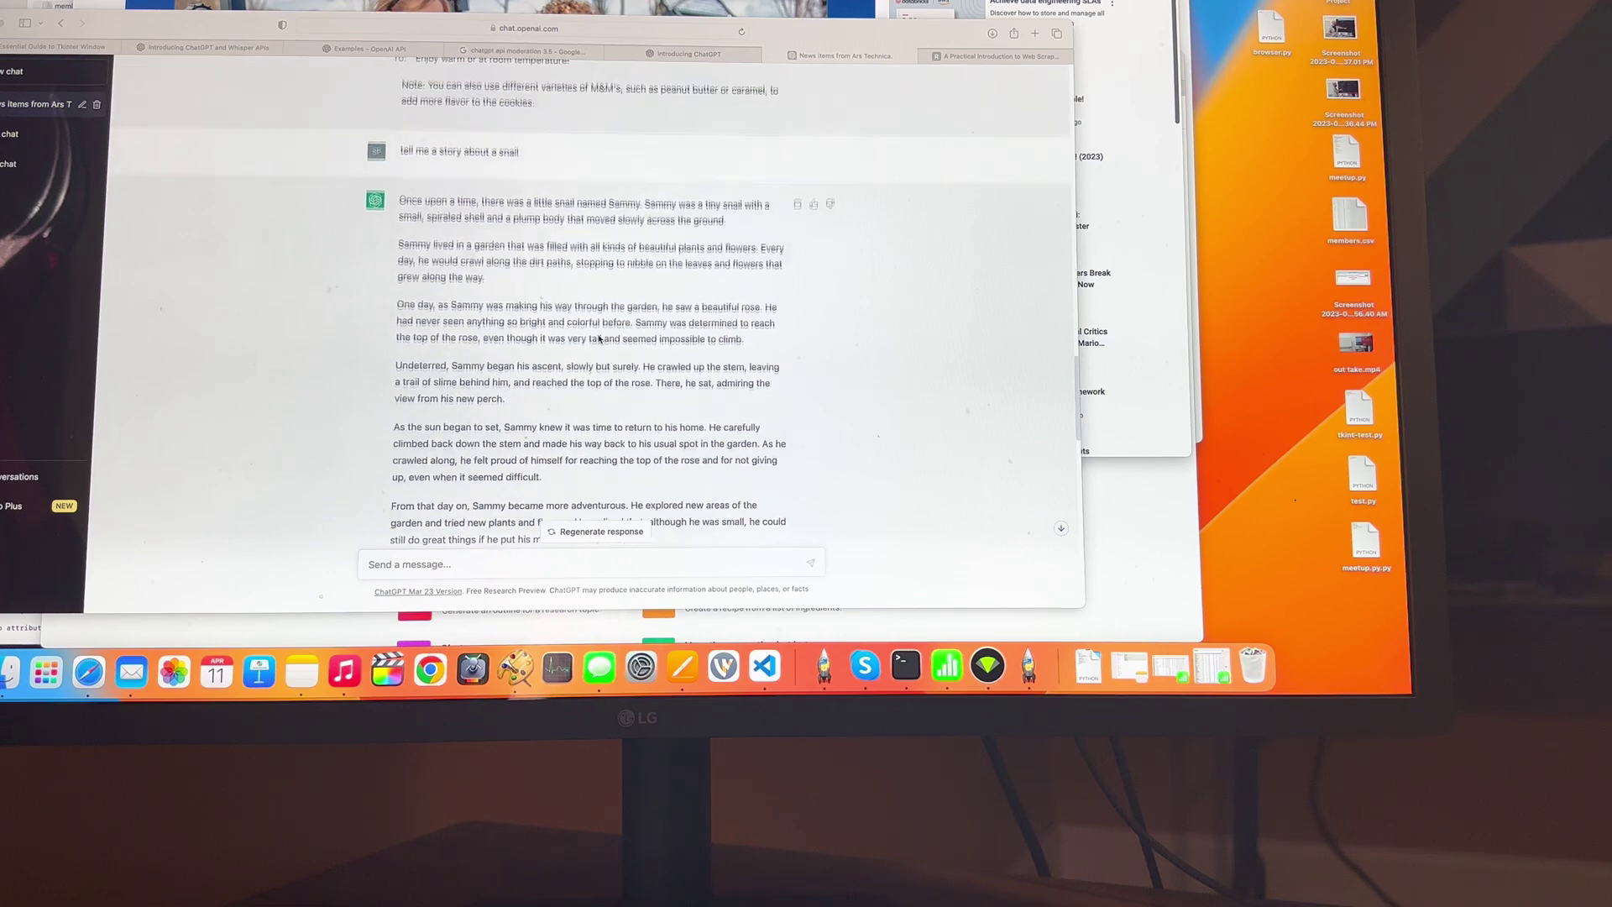
Select the snail-story prompt, the Sammy follow-up, and the story continuation in ChatGPT.
triple_click(444, 160)
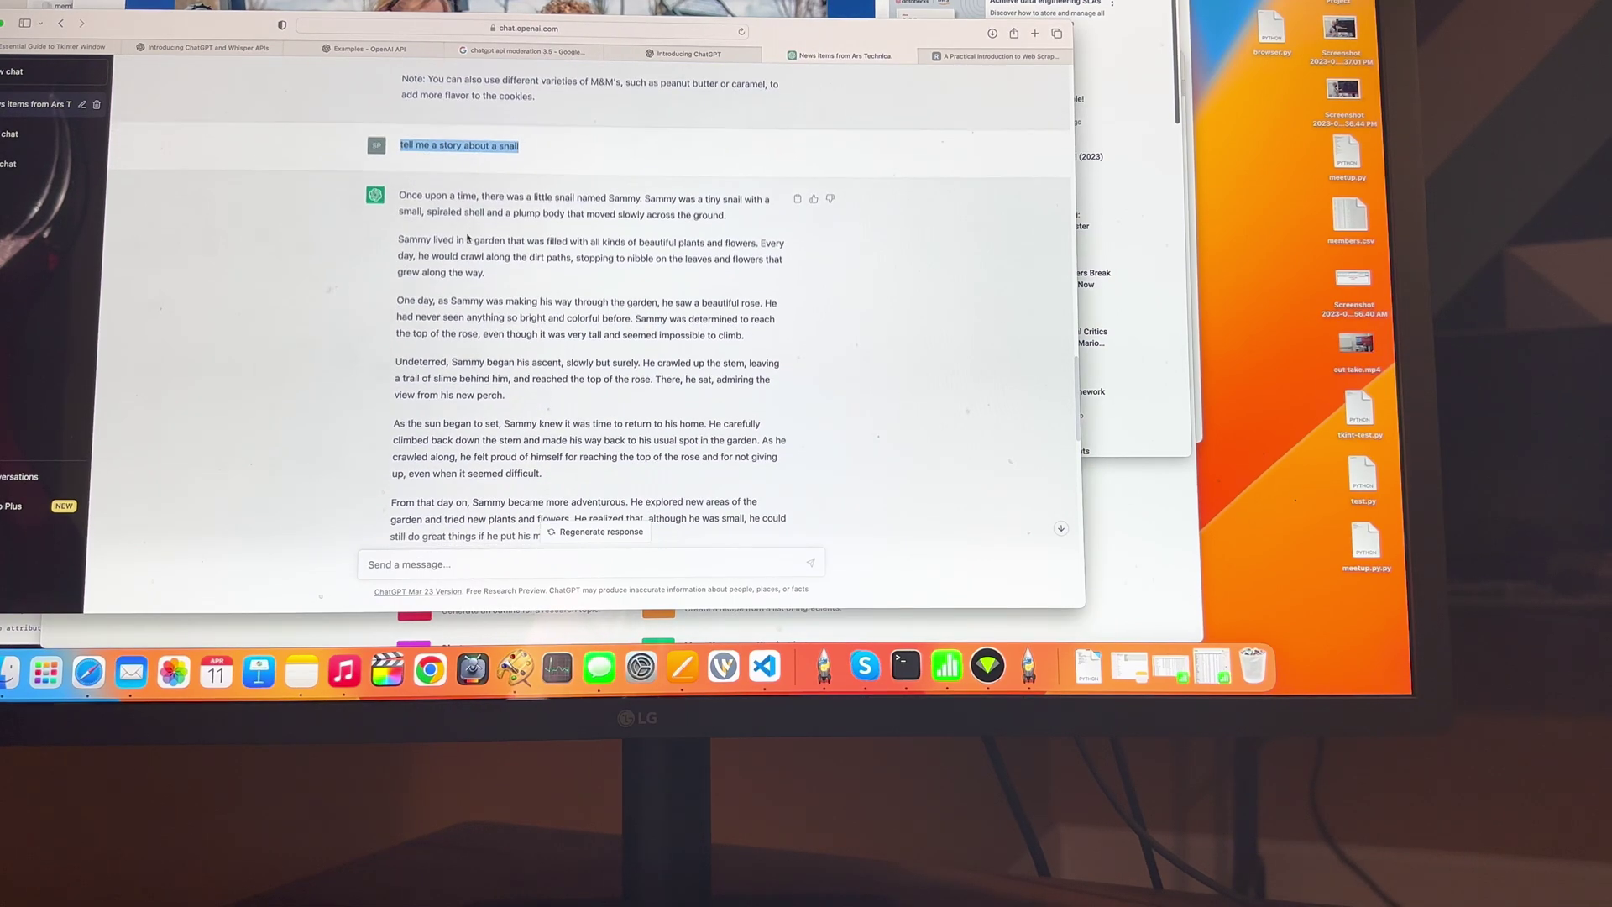
scroll(470, 236, down, 5)
scroll(470, 238, down, 3)
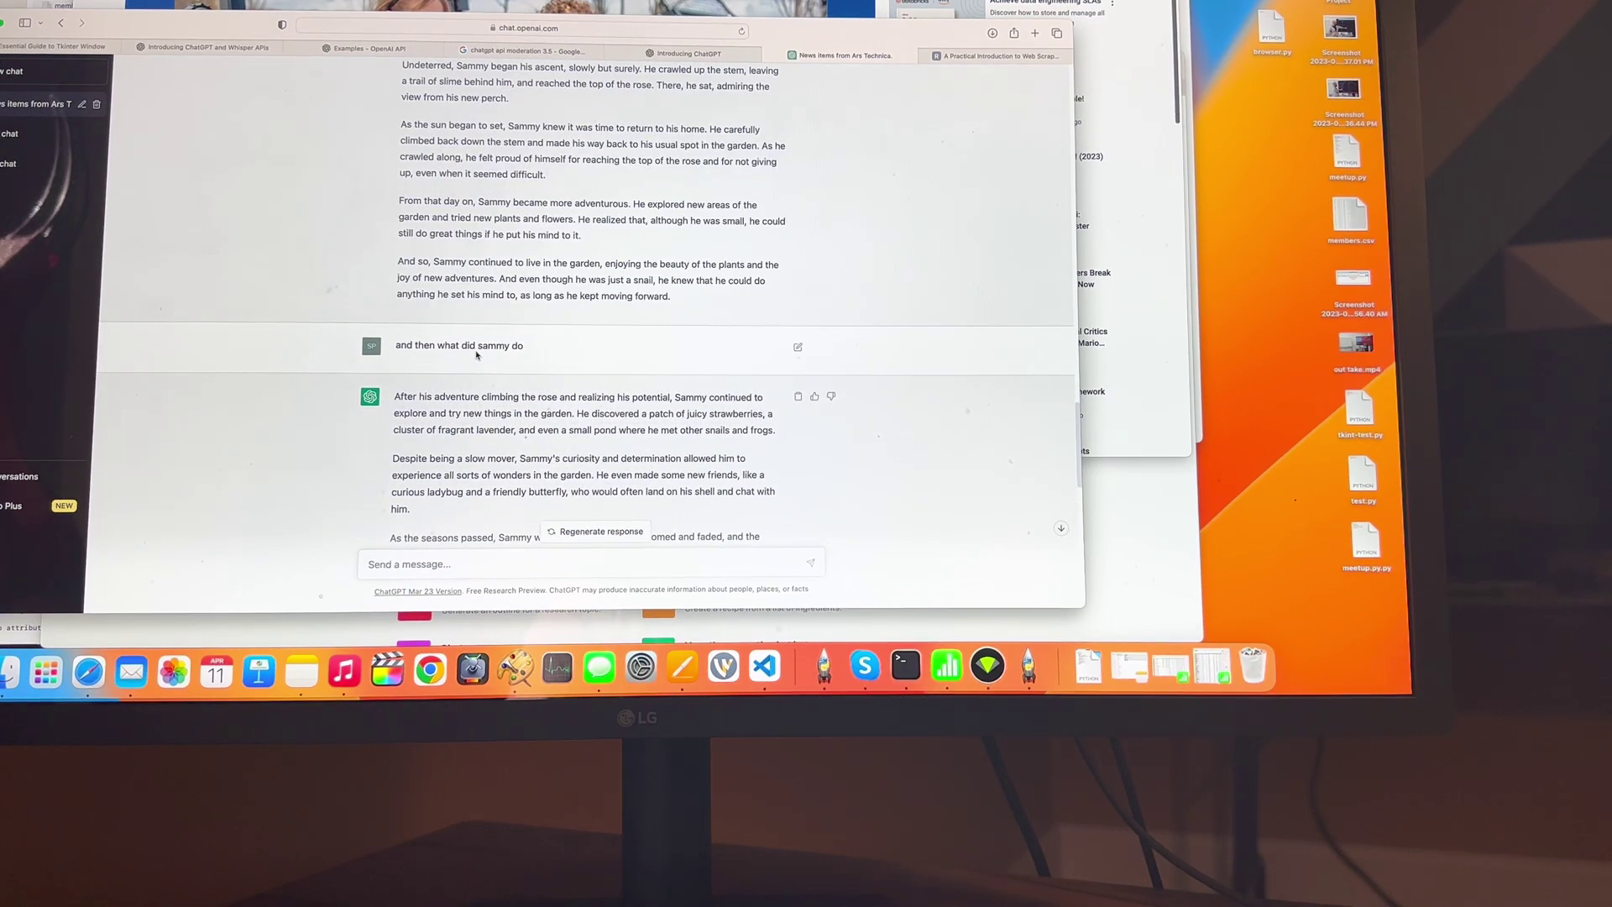
triple_click(476, 348)
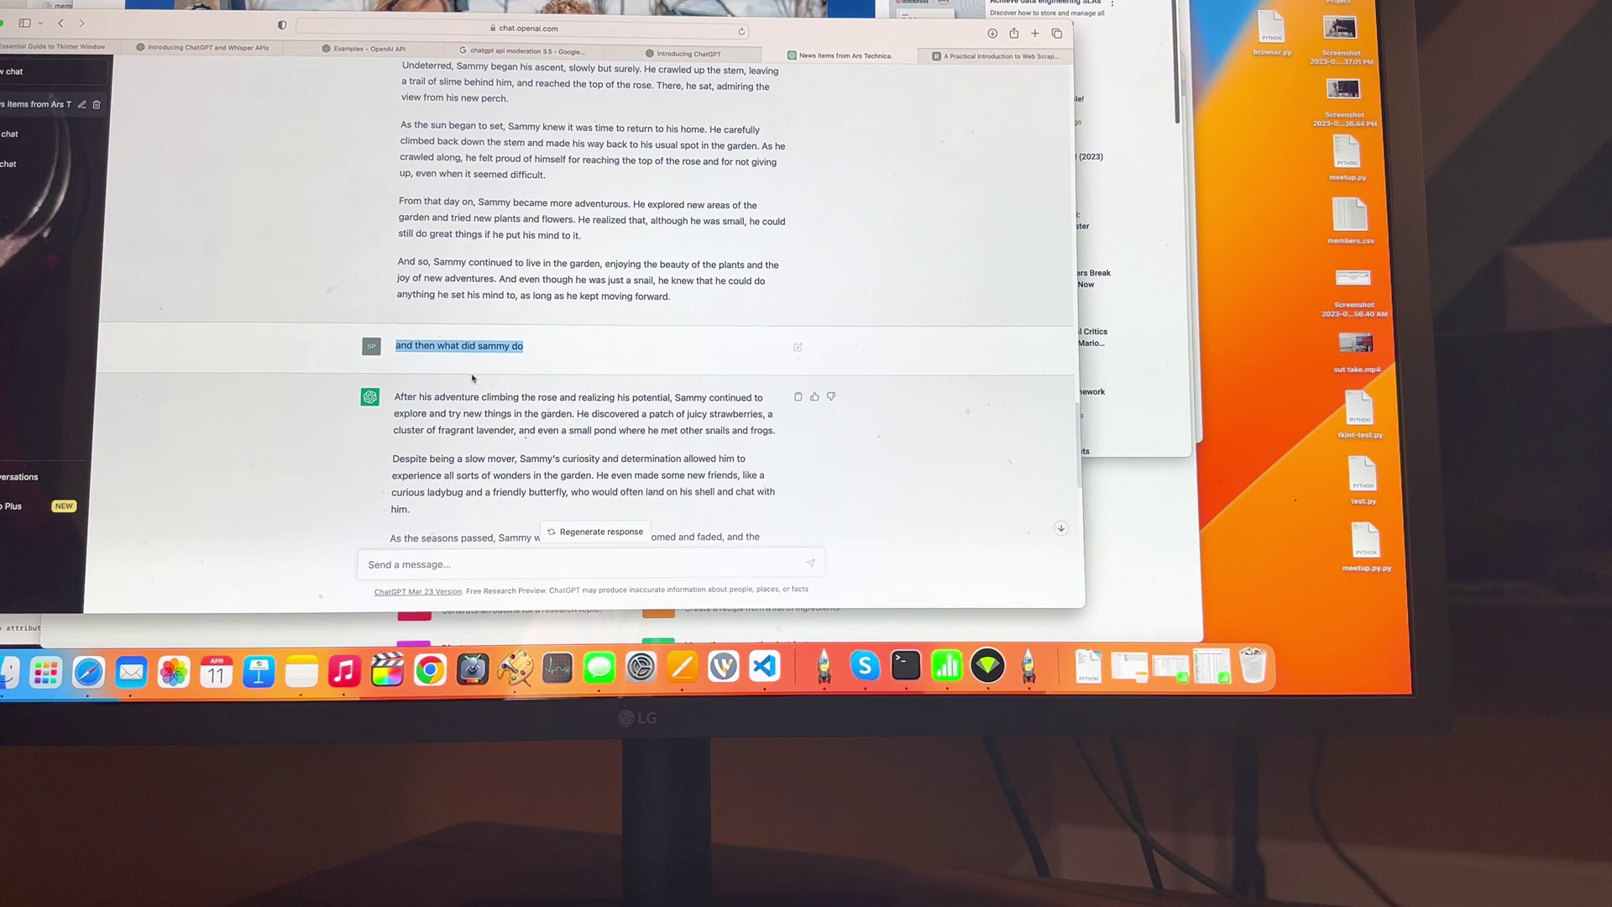
scroll(489, 348, up, 6)
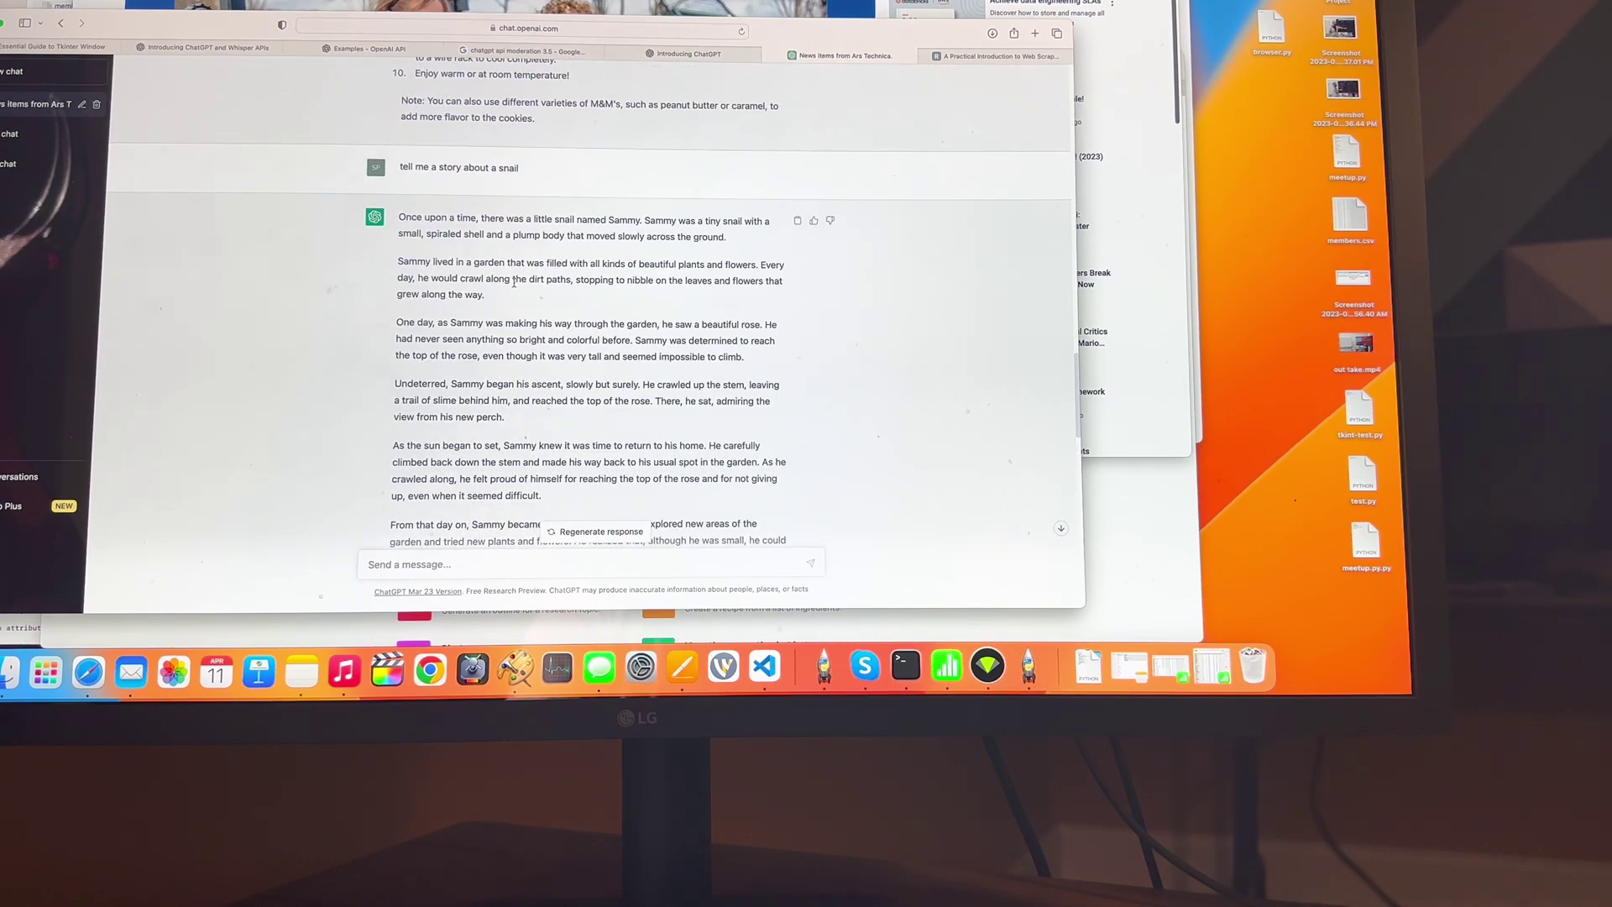
scroll(515, 294, down, 6)
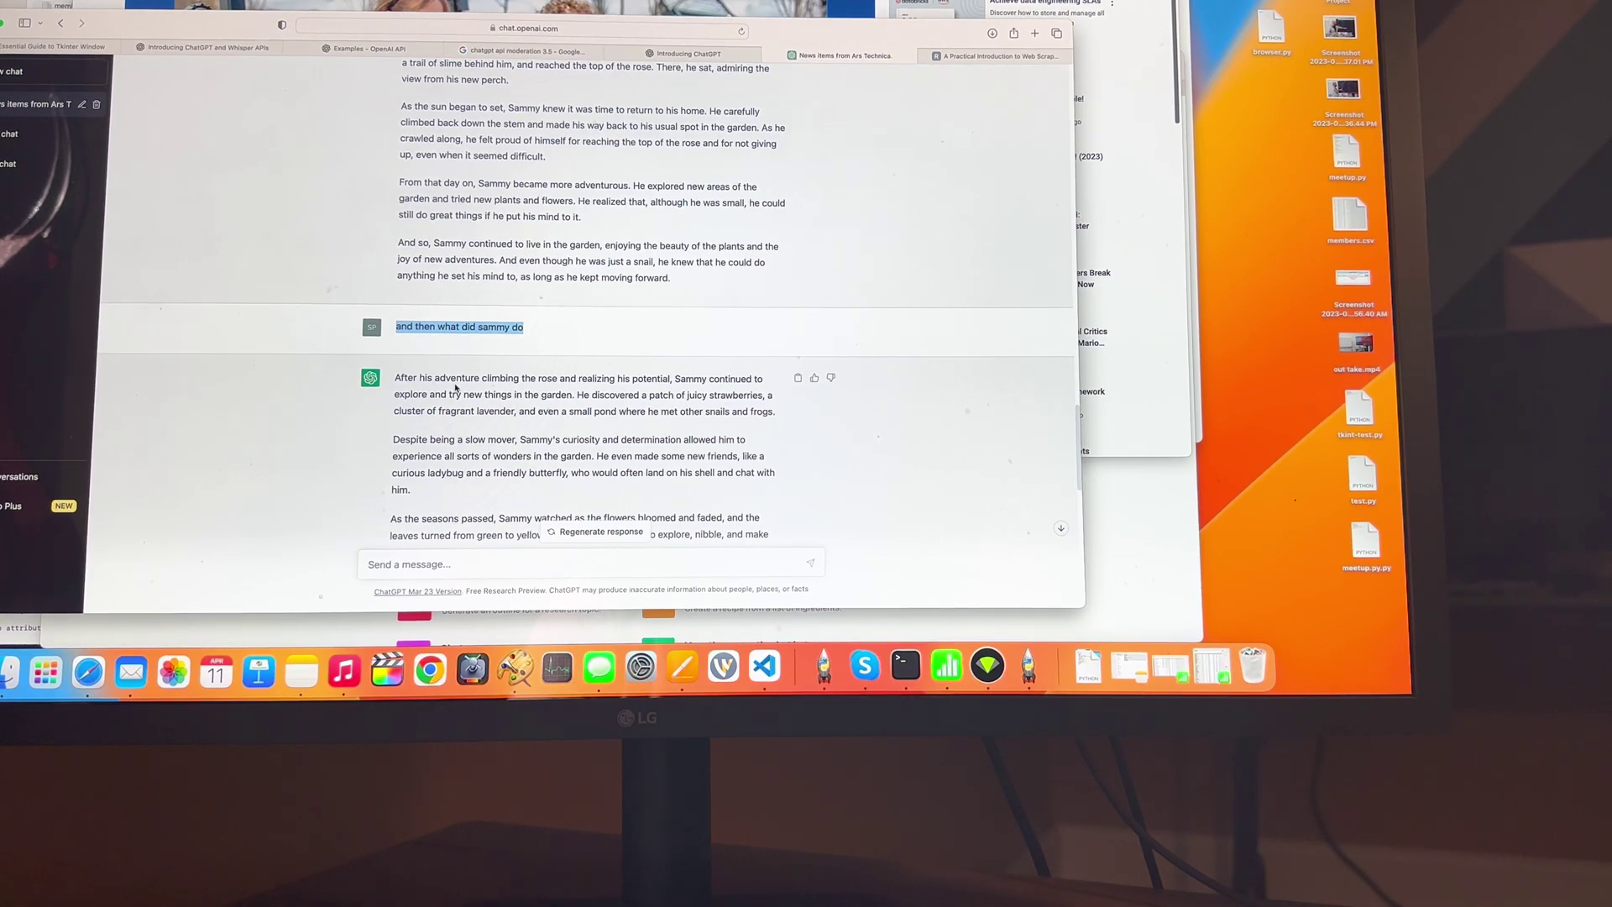
scroll(450, 337, down, 5)
scroll(460, 388, up, 1)
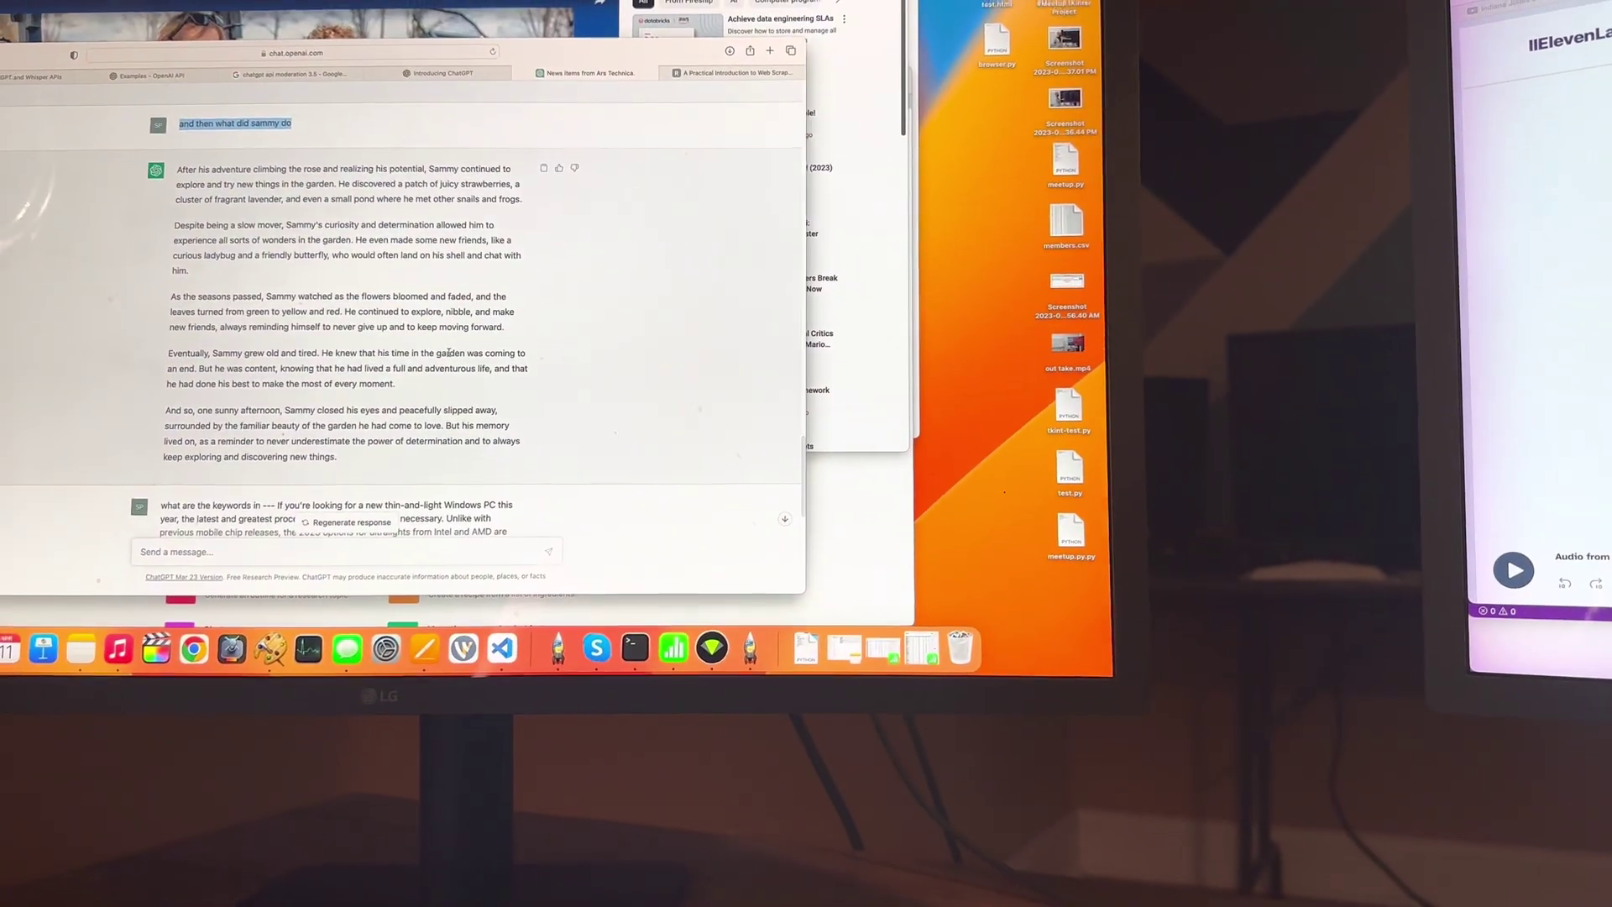
triple_click(448, 353)
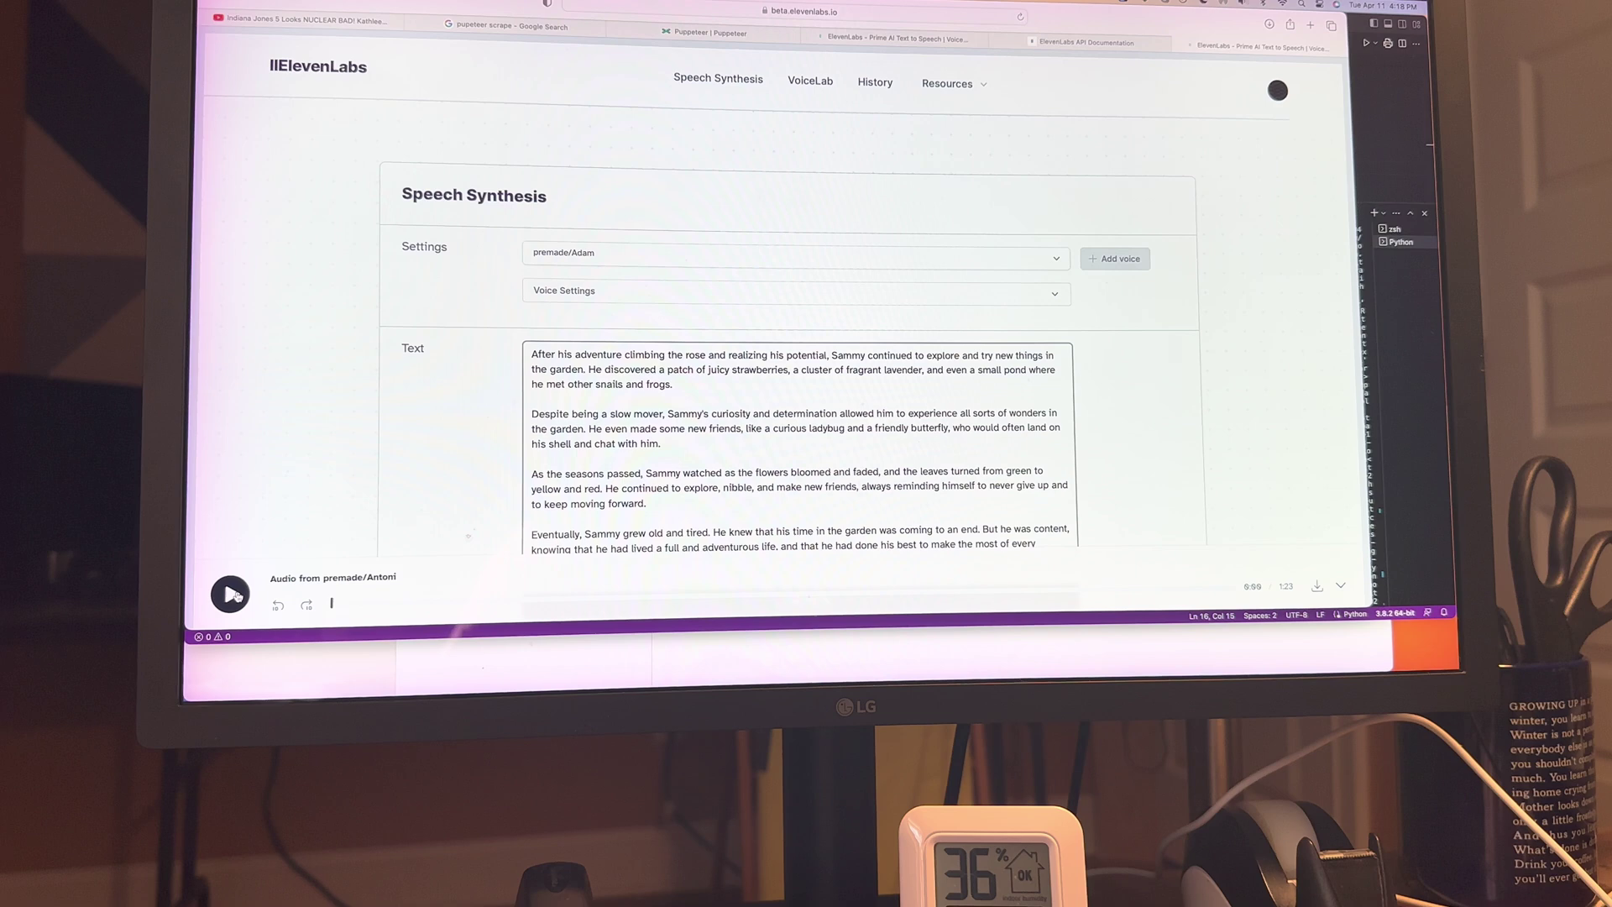
Play the generated narration of Sammy's story, resuming it after a pause.
click(233, 593)
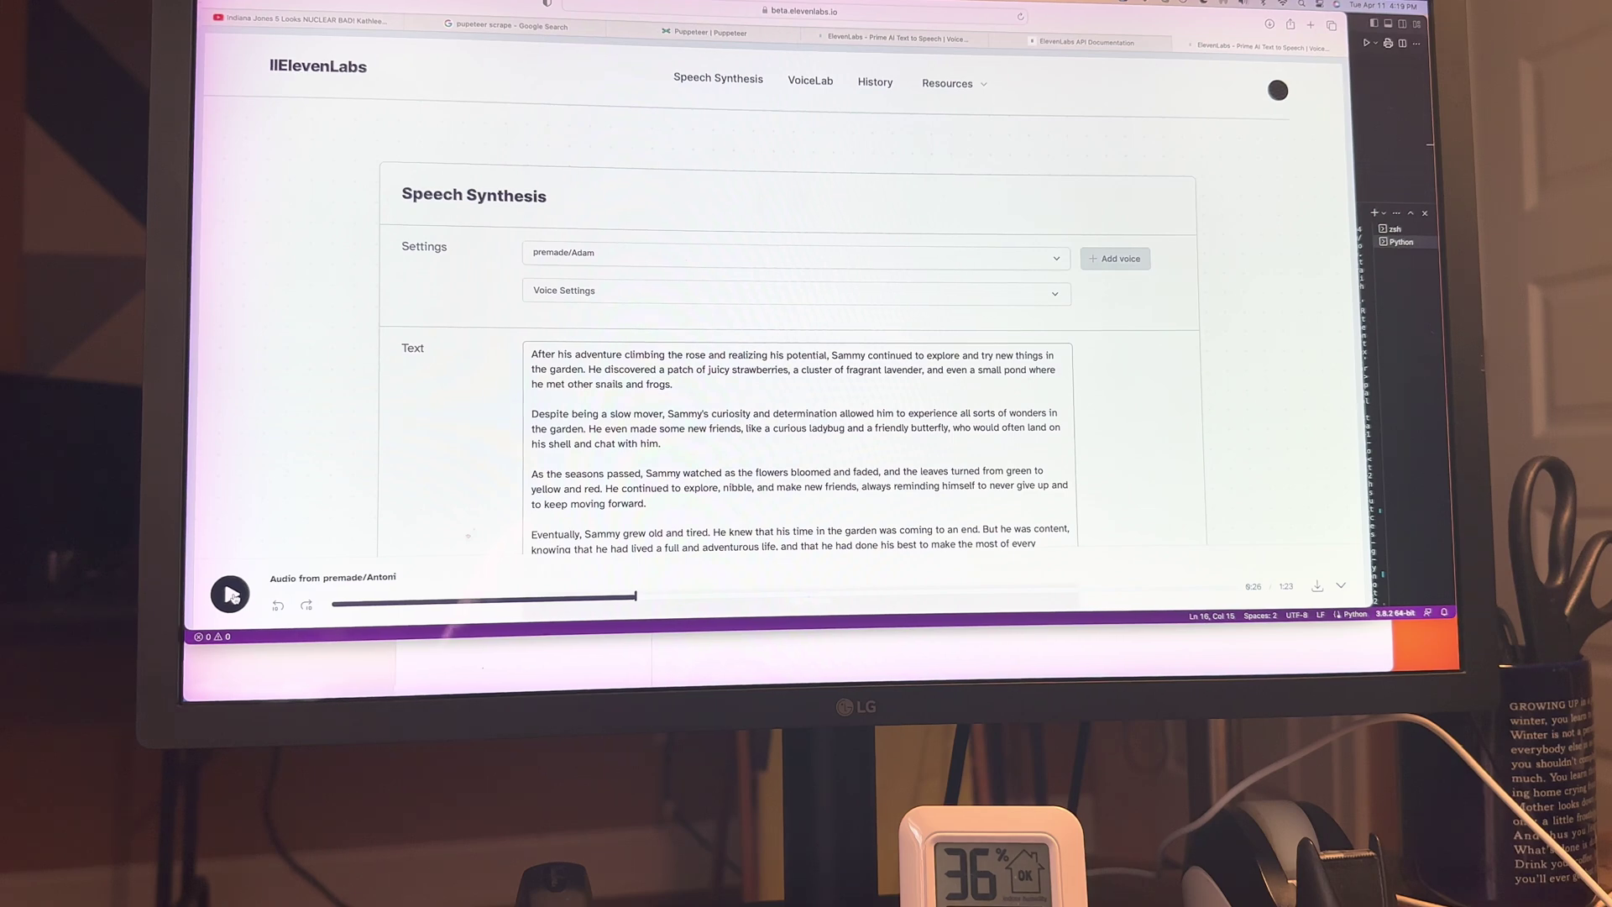
click(231, 593)
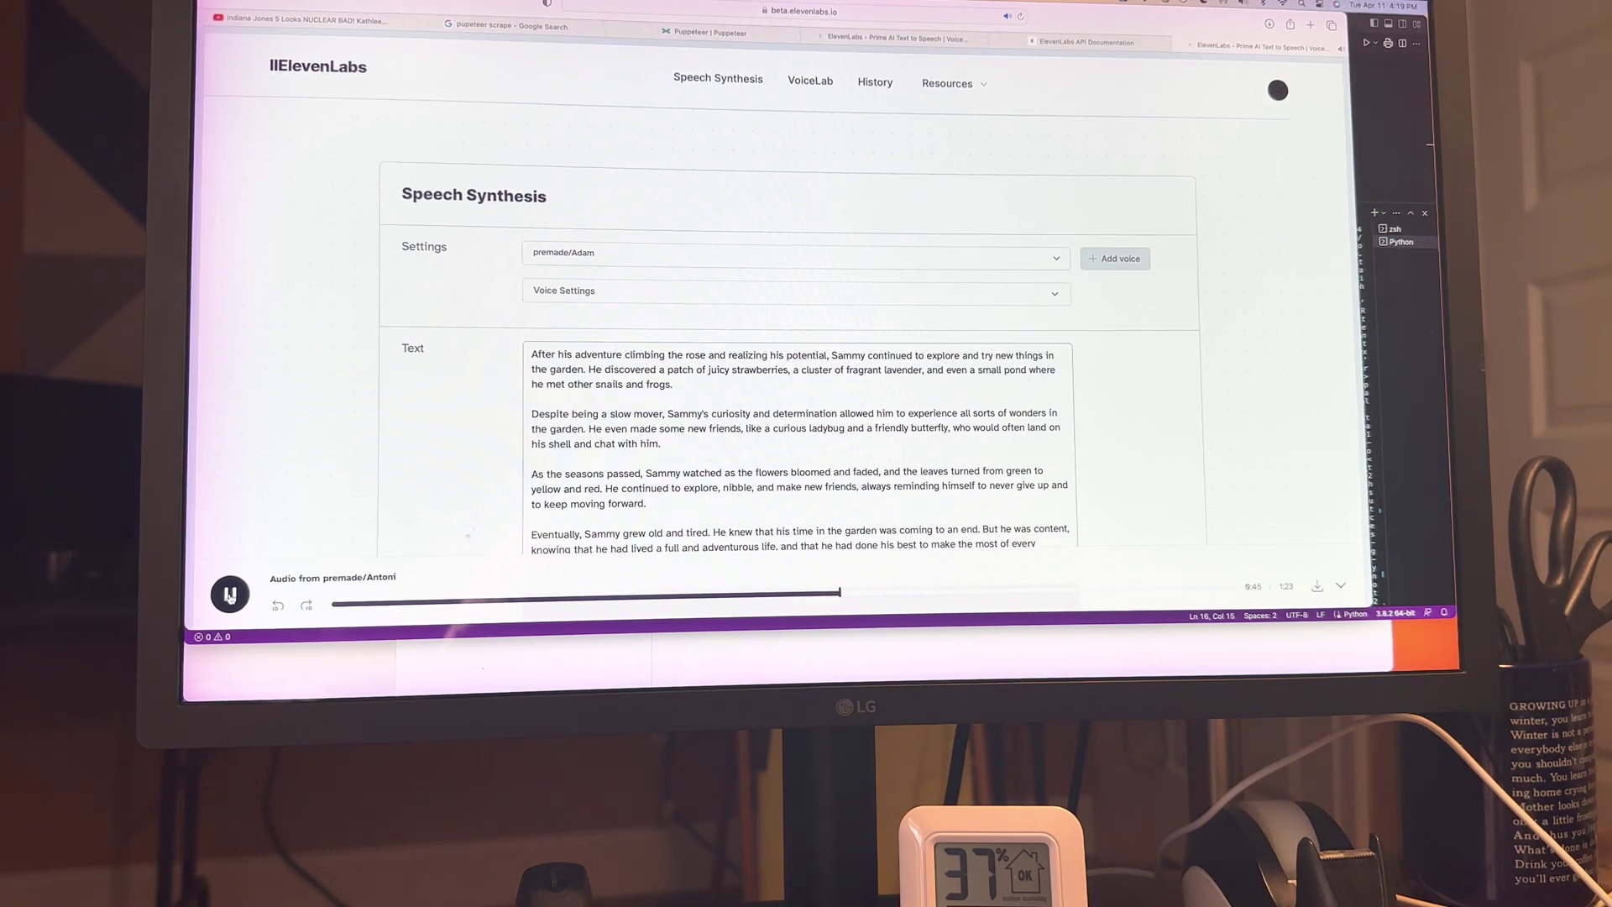
scroll(642, 479, down, 3)
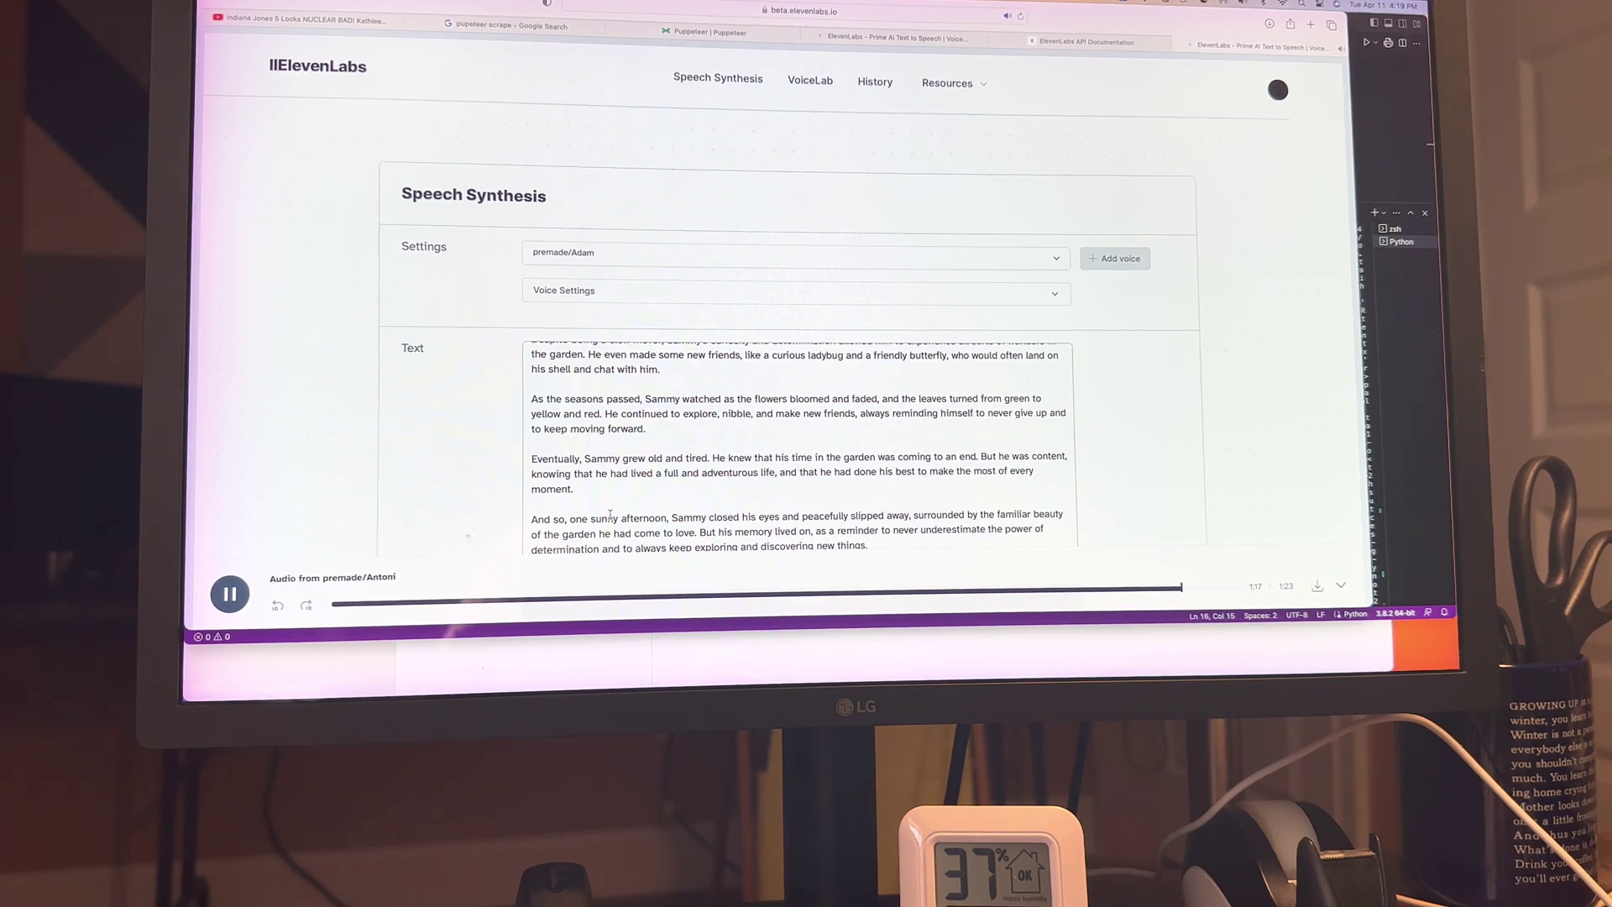
scroll(610, 513, down, 2)
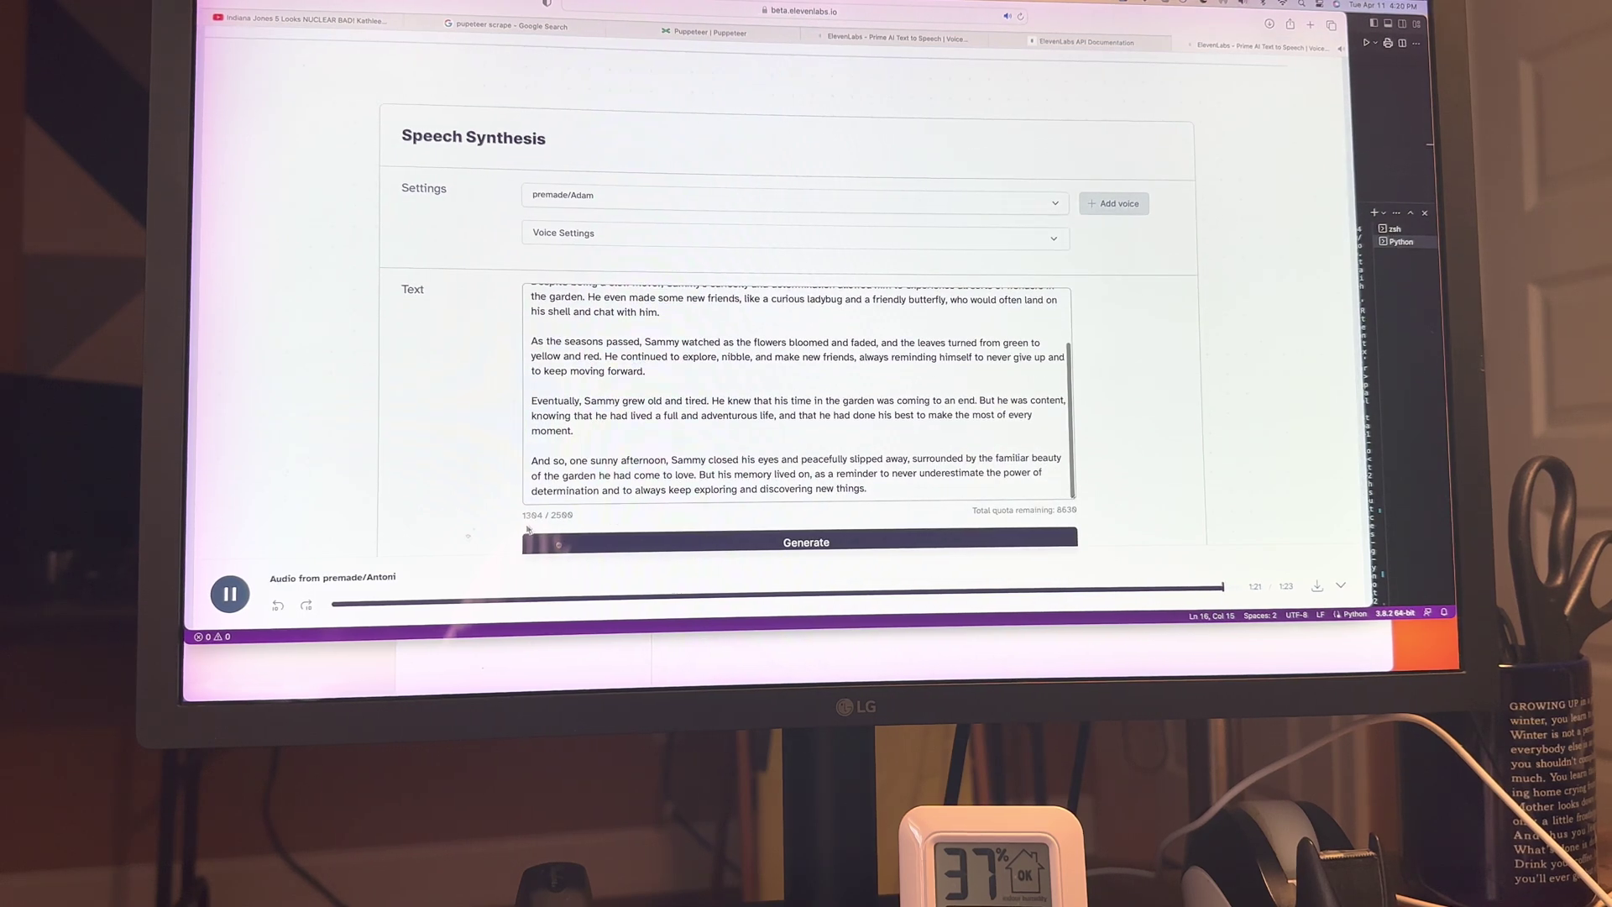
Restart the story audio from the beginning, then bring up the API Documentation.
click(229, 595)
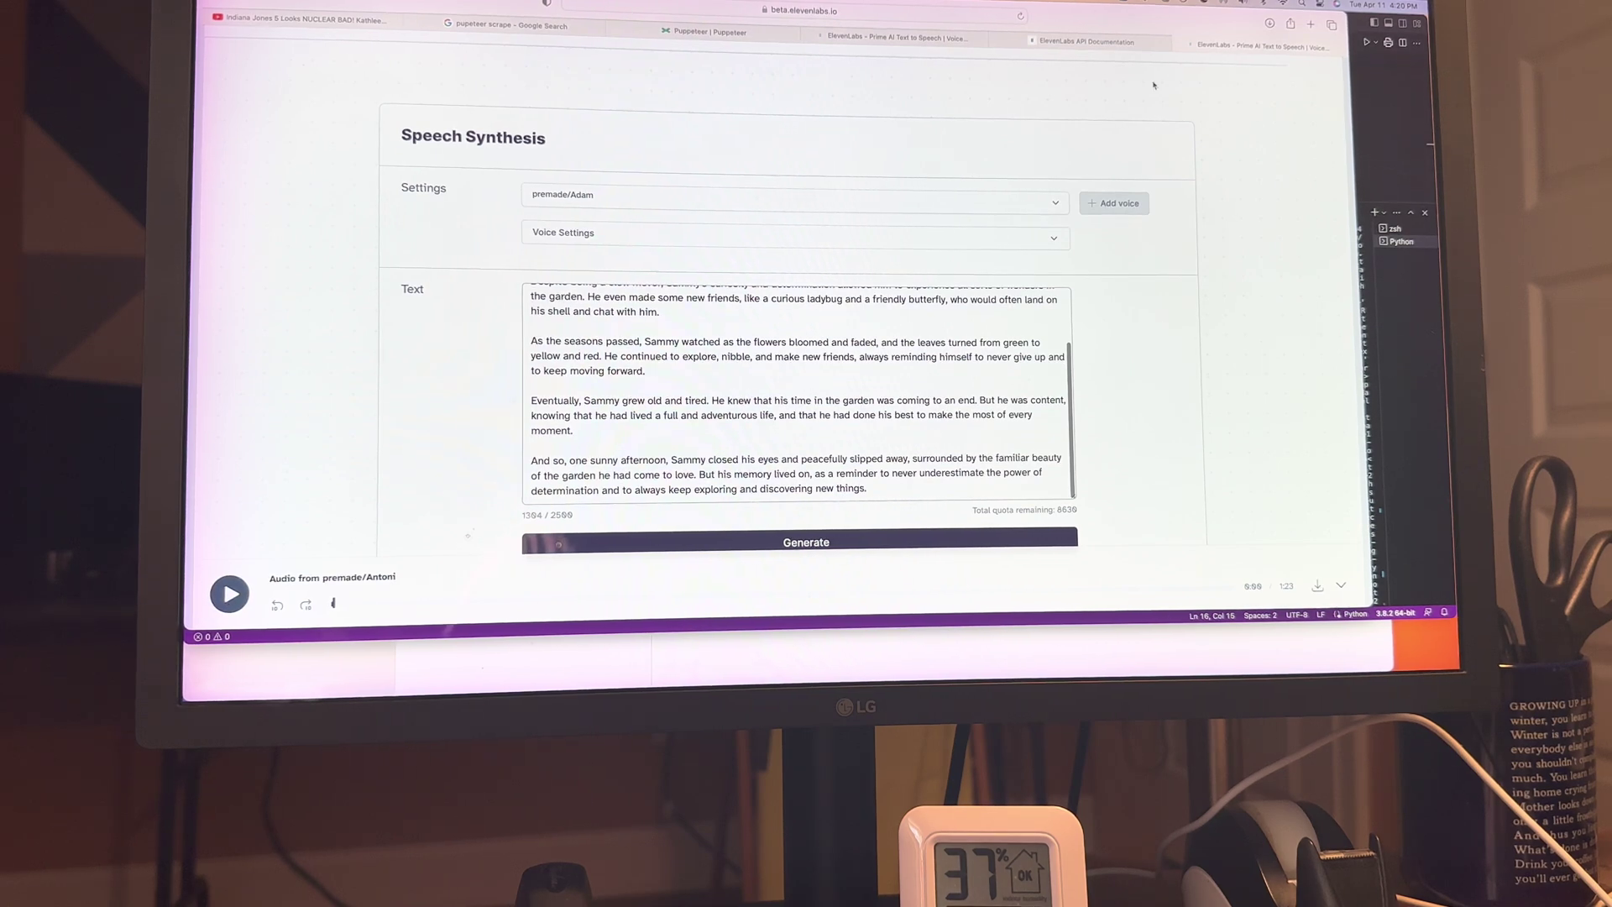
click(1086, 41)
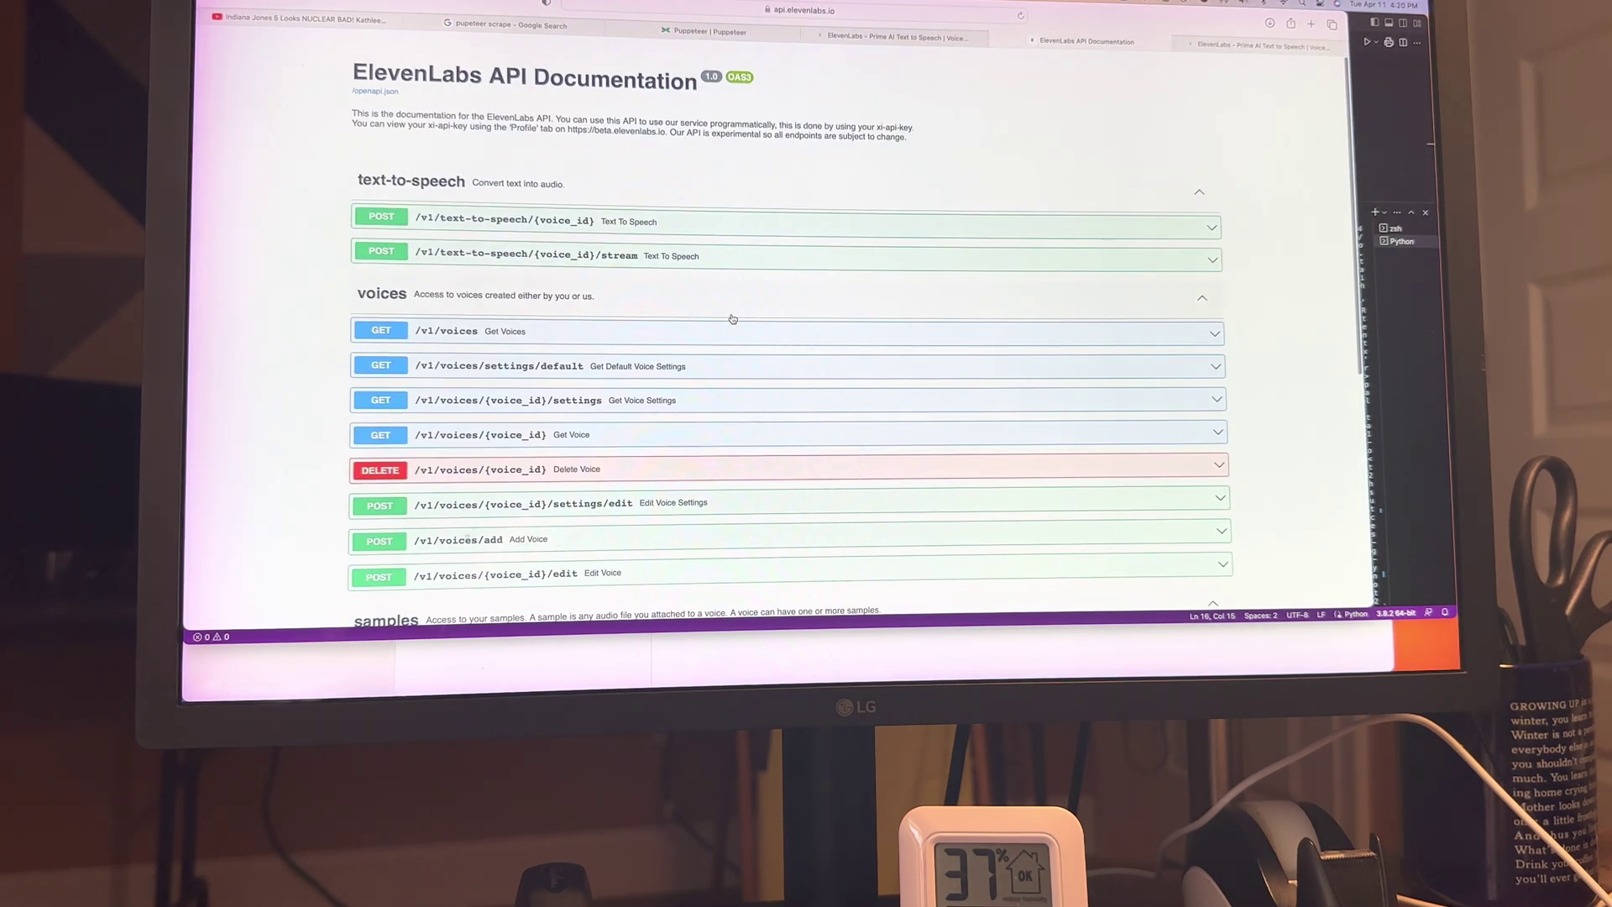
scroll(706, 352, down, 3)
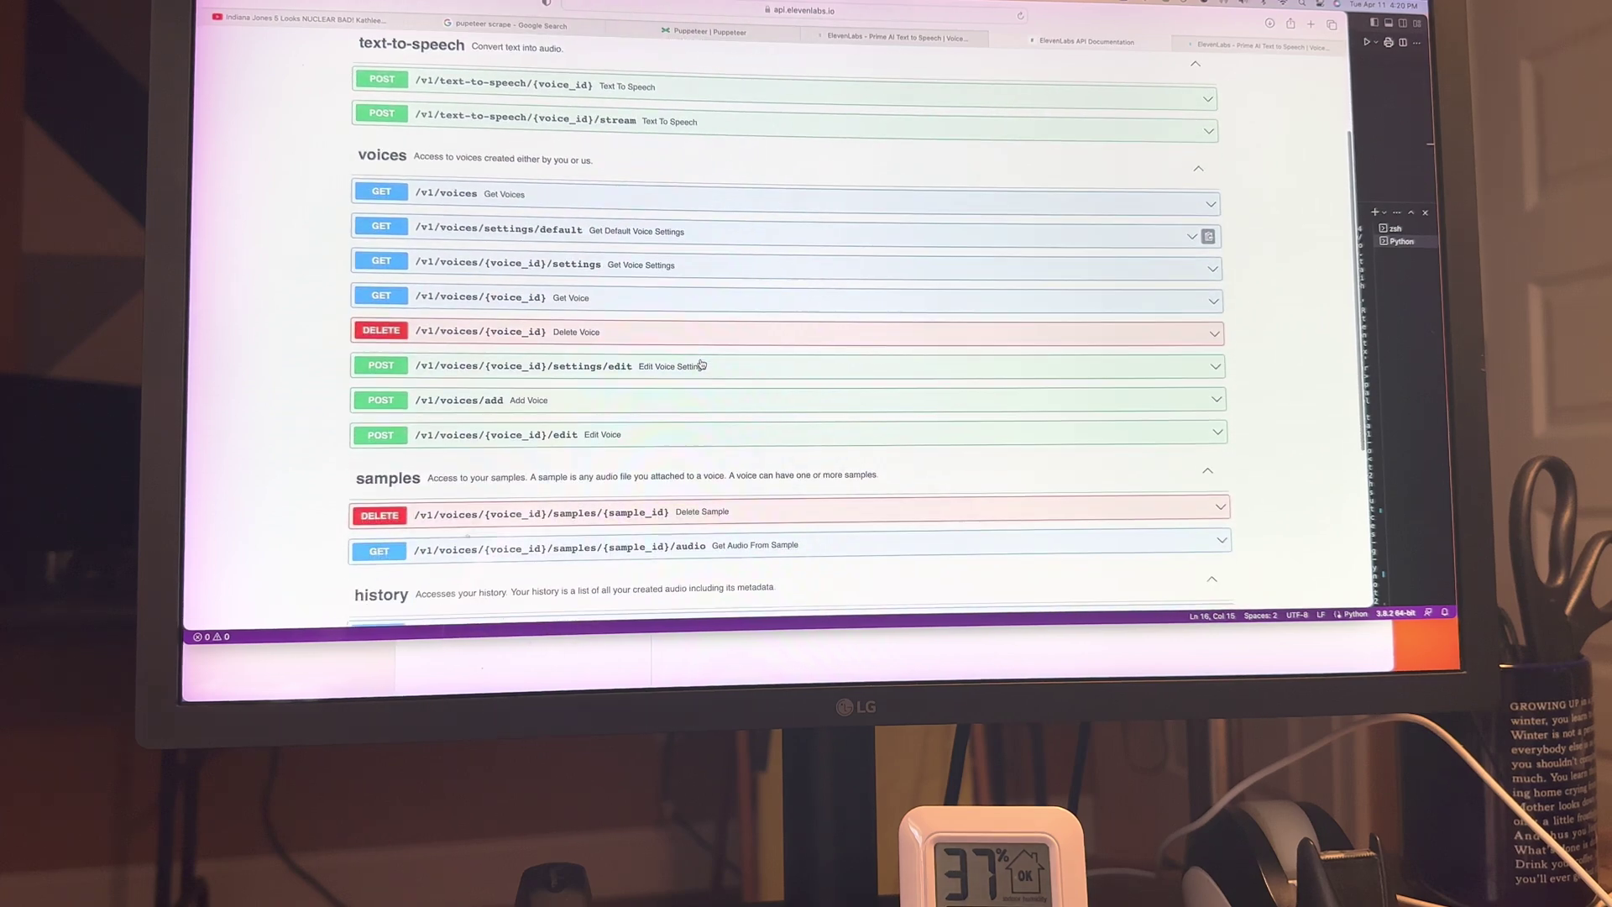
scroll(701, 365, down, 3)
scroll(702, 365, down, 3)
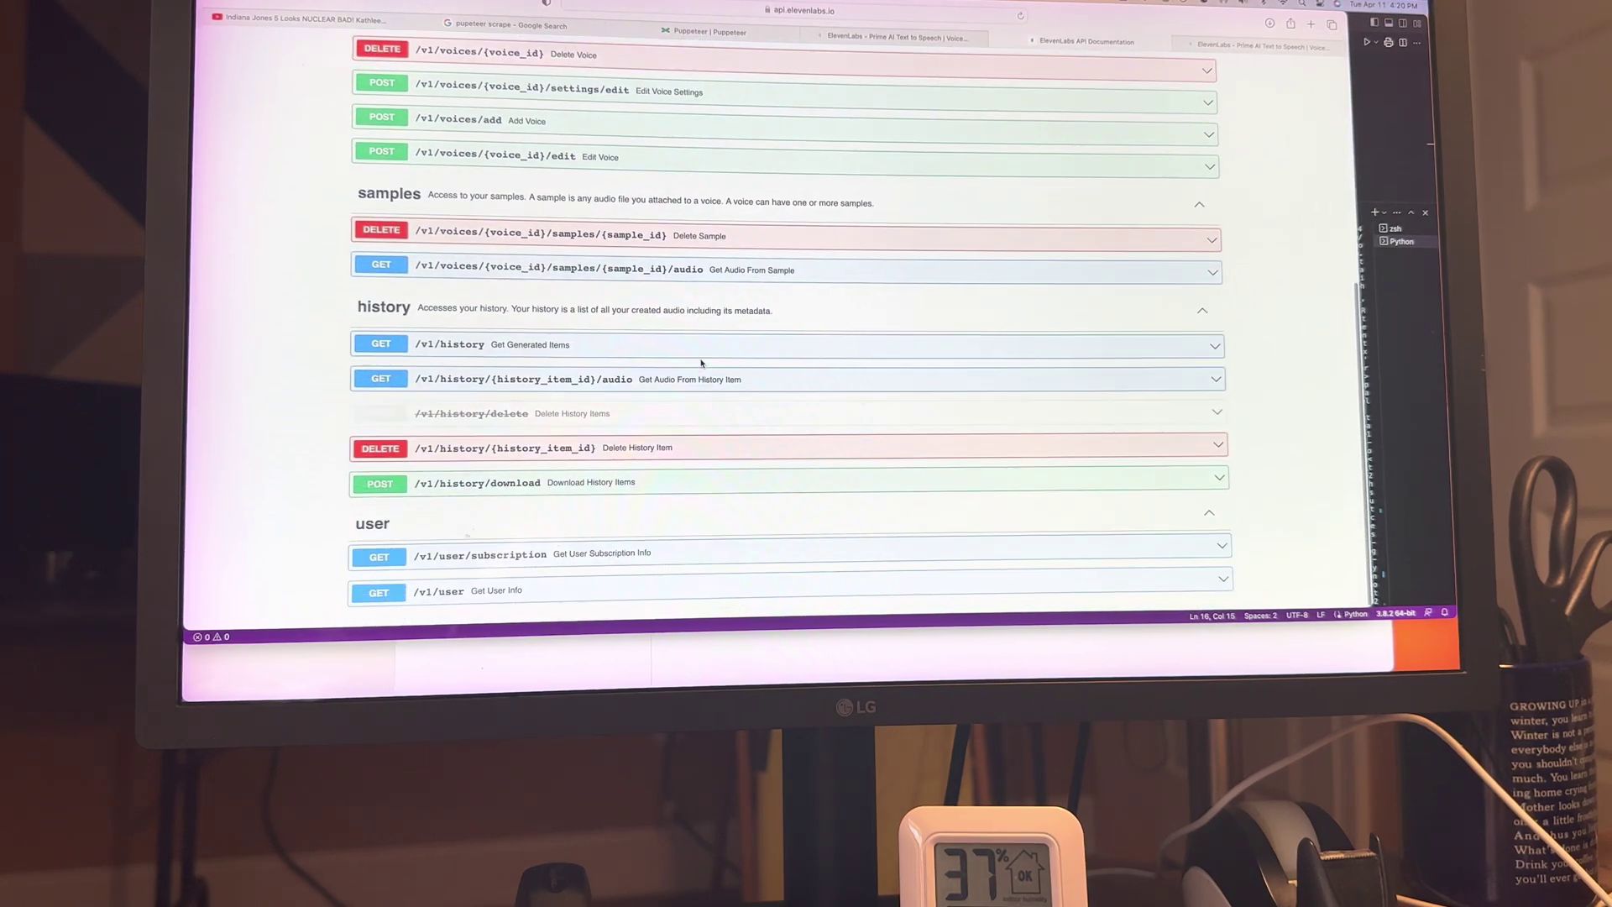
scroll(702, 363, up, 5)
scroll(701, 365, up, 3)
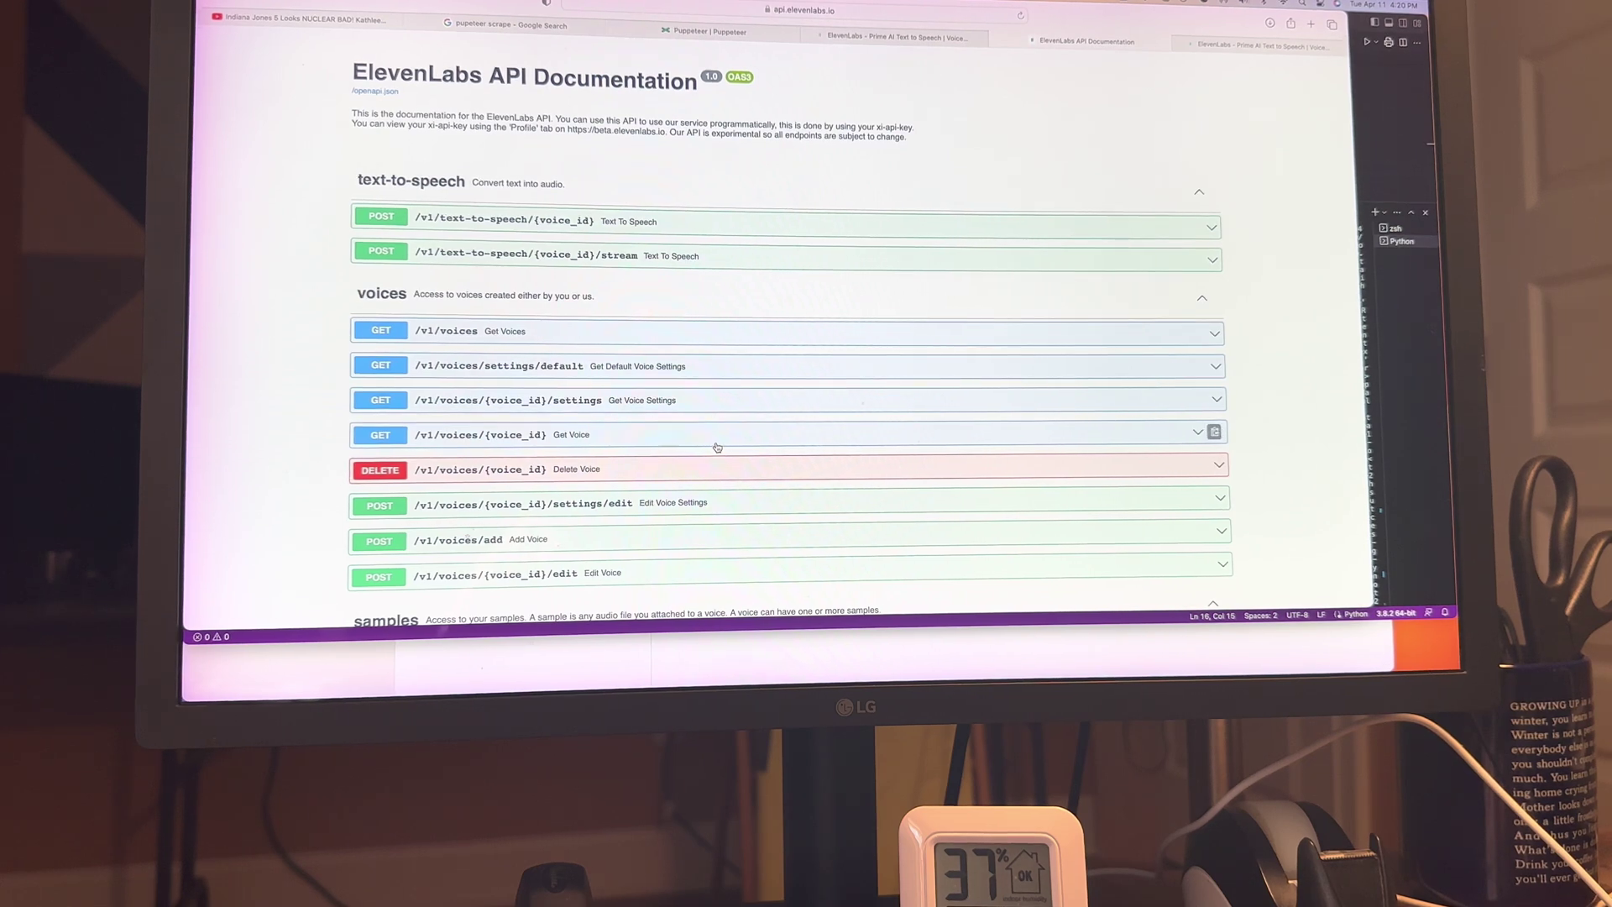
Move between the API documentation and Speech Synthesis, finishing on Speech Synthesis.
click(895, 36)
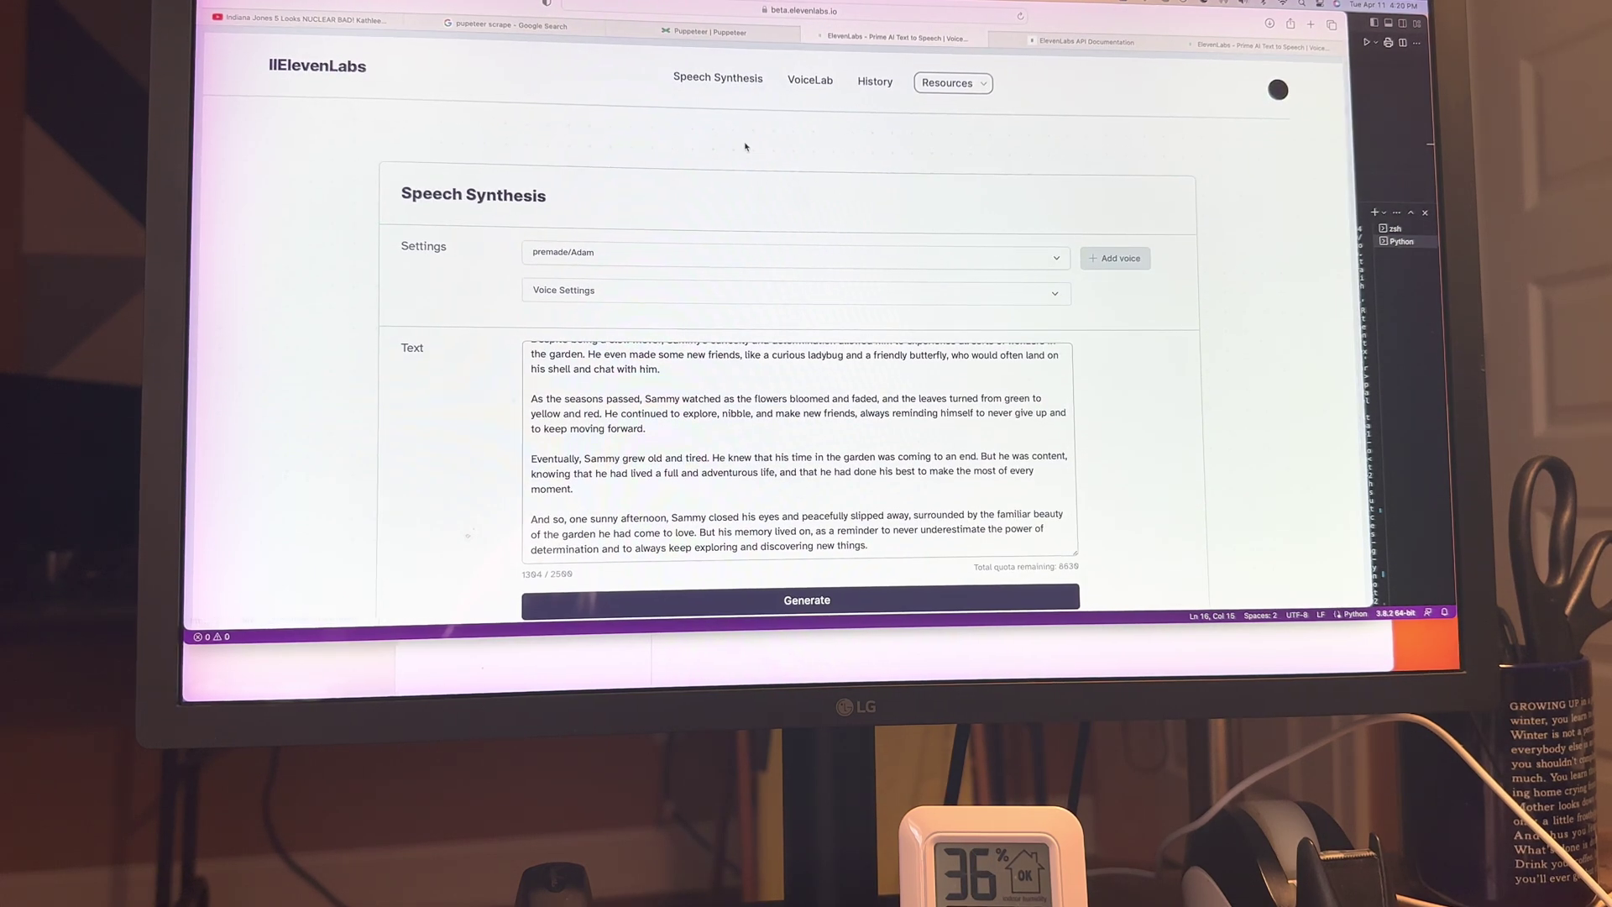
click(1083, 40)
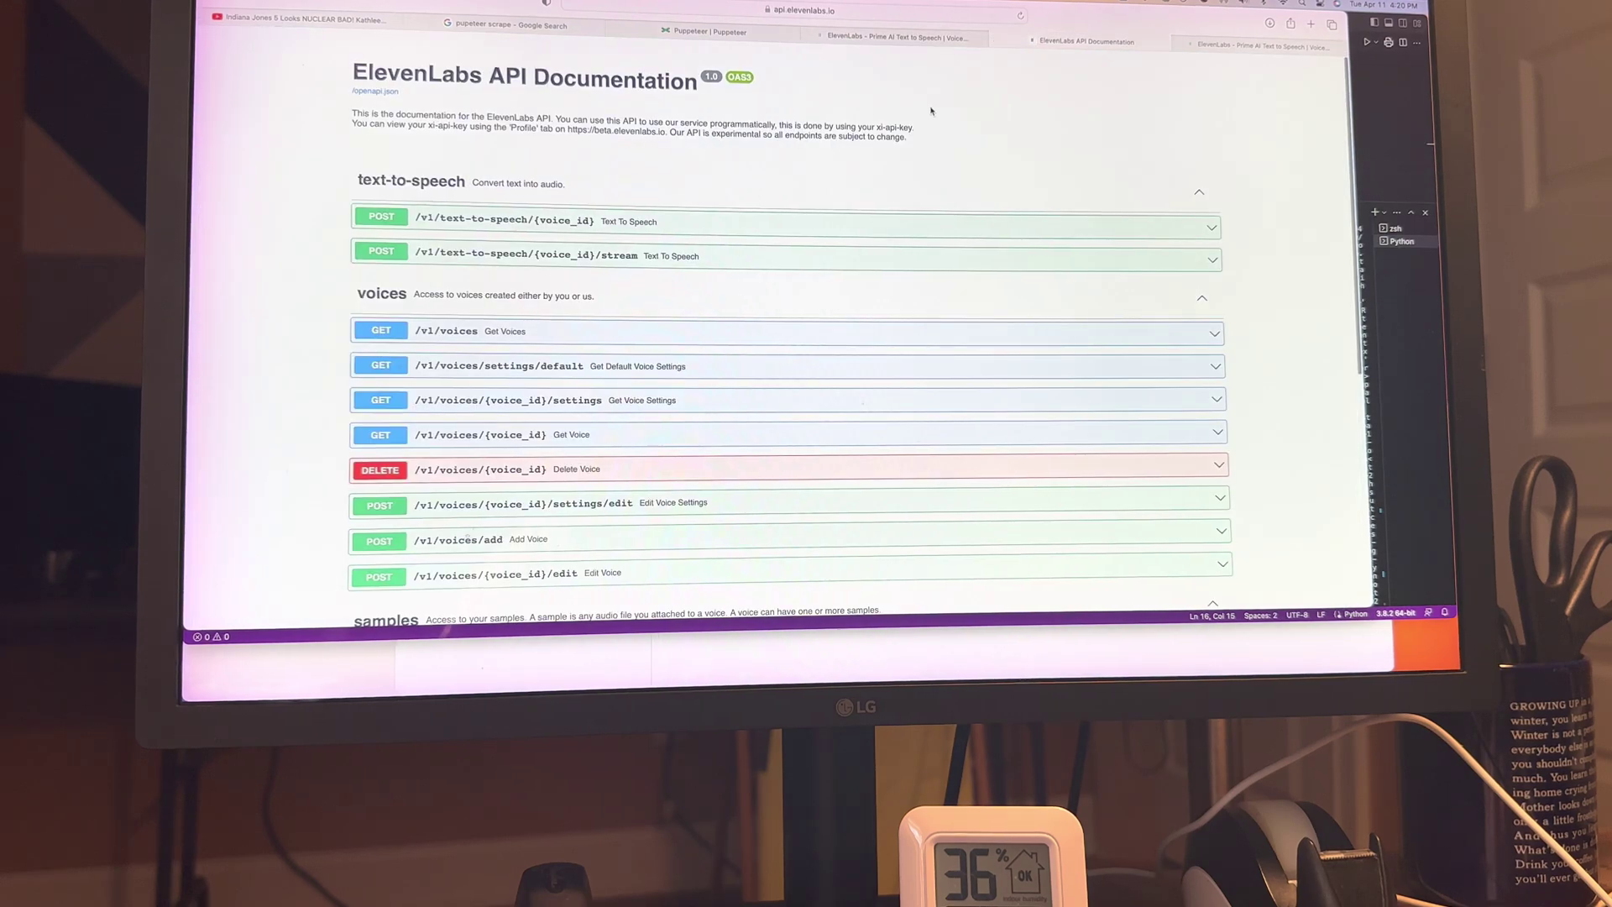
scroll(720, 101, down, 3)
scroll(719, 103, down, 10)
scroll(656, 114, up, 15)
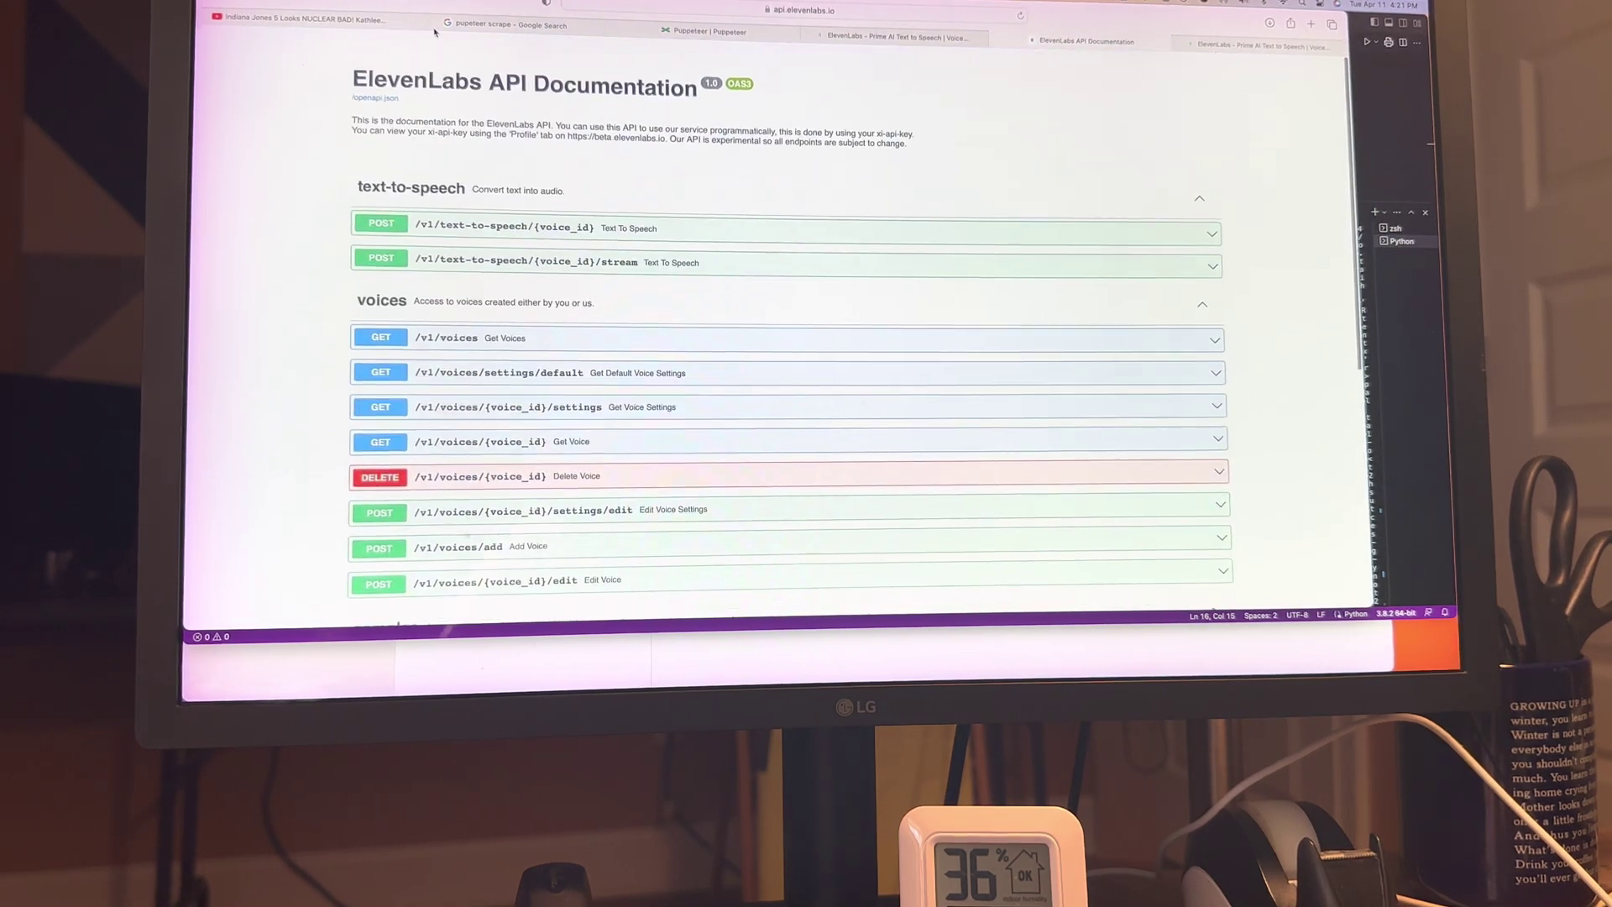
click(1212, 48)
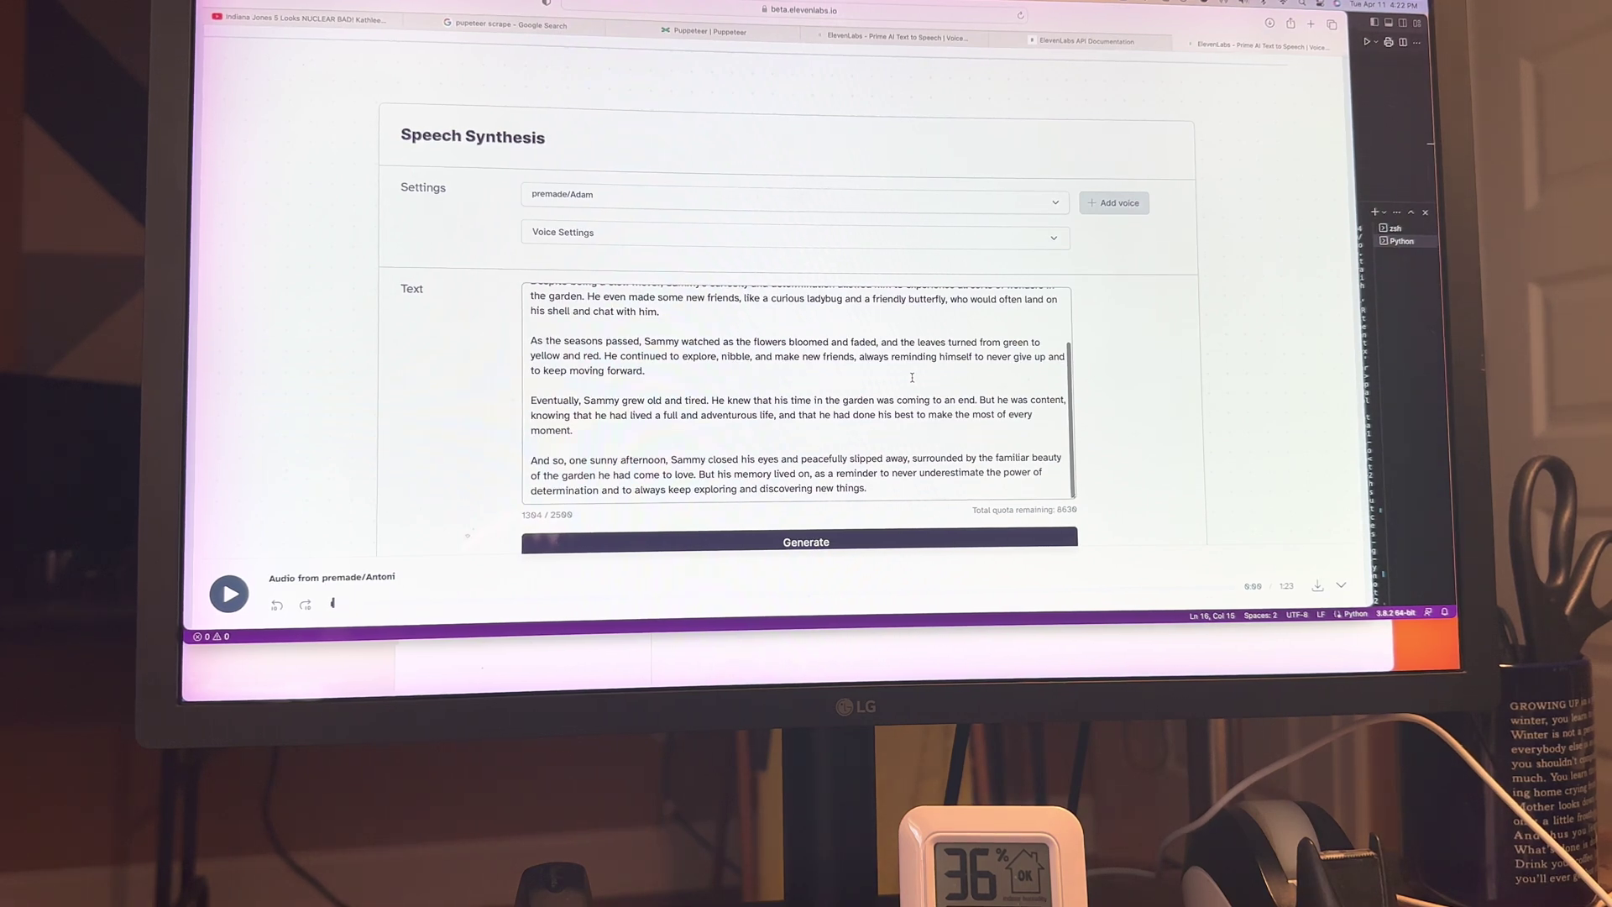
Replay the narration of Sammy's story with the Adam voice from the bottom player.
click(229, 593)
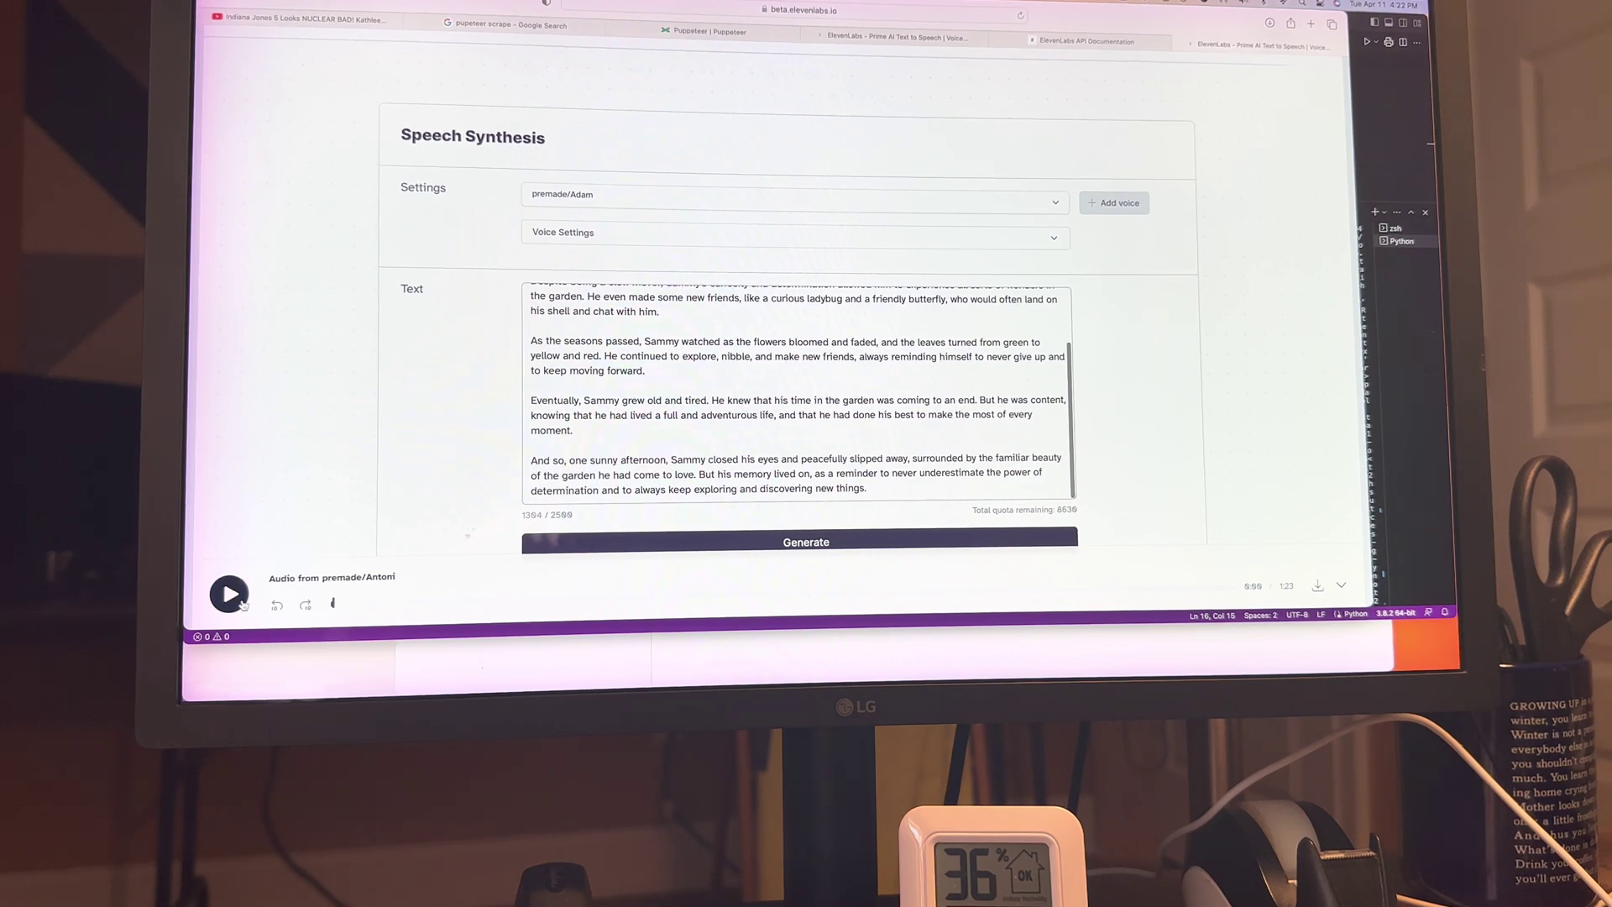